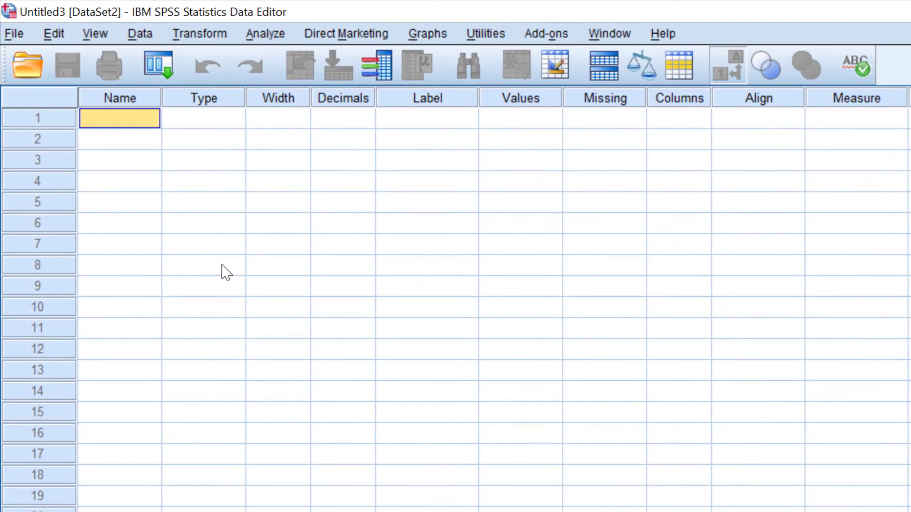
# Name the first three variables Kelas, Sebelum and Sesudah.
pyautogui.write('Kelas')
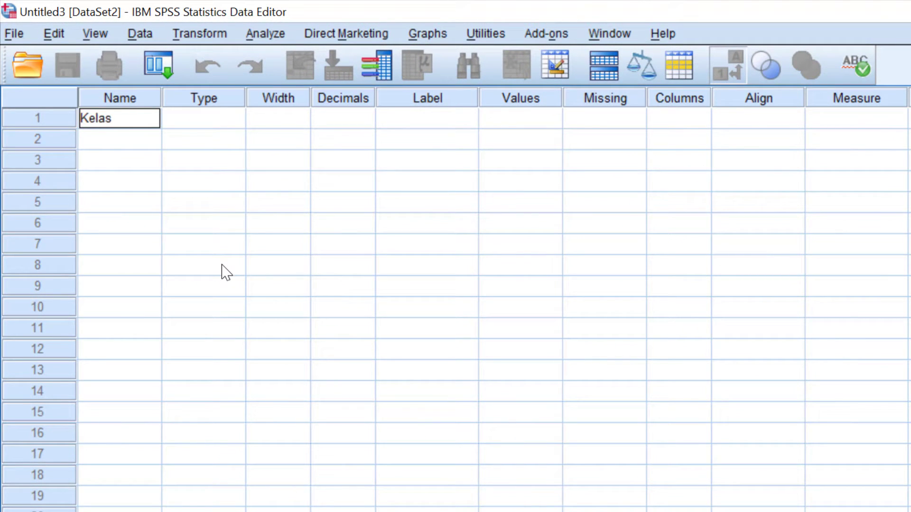
pyautogui.press('Return')
pyautogui.write('S')
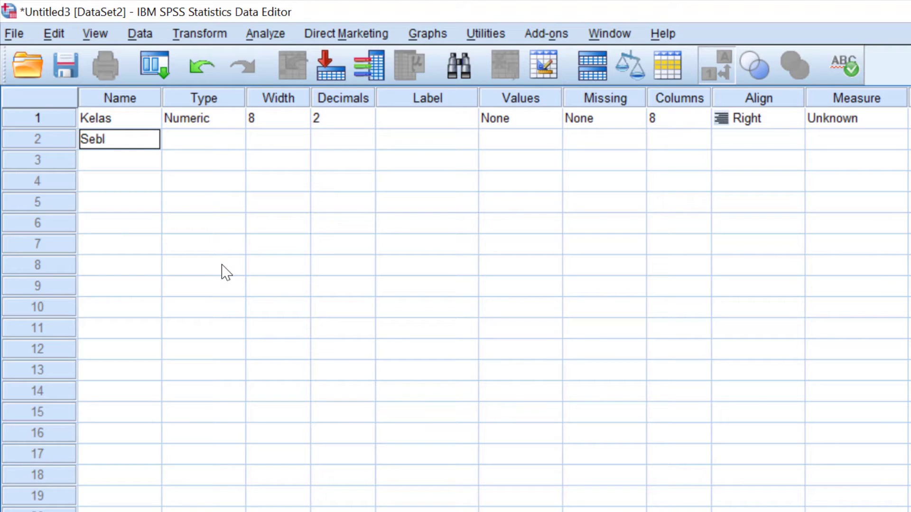
pyautogui.write('ebelum')
pyautogui.press('Return')
pyautogui.write('Sesudah')
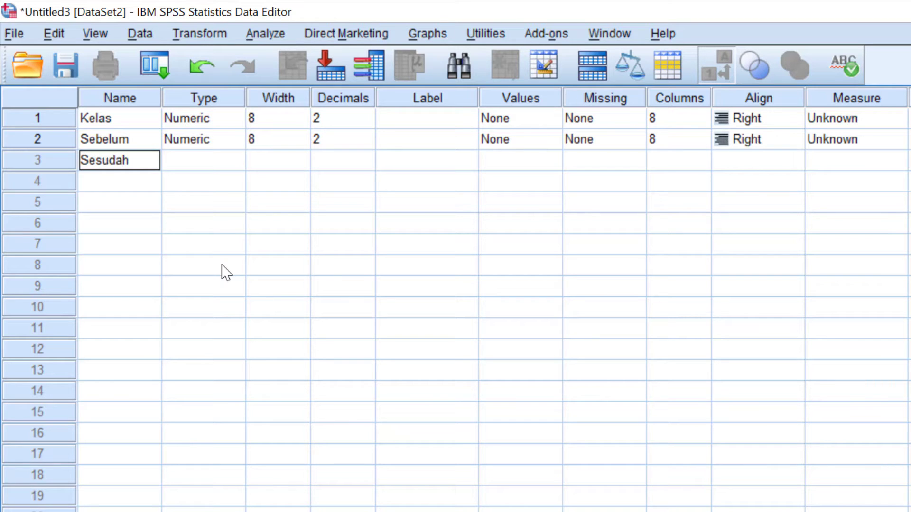
# Label Kelas as Kelompok Kelas, Sebelum as Nilai Pre Test and Sesudah as Nilai Pos Test.
pyautogui.click(403, 119)
pyautogui.write('Kelomp')
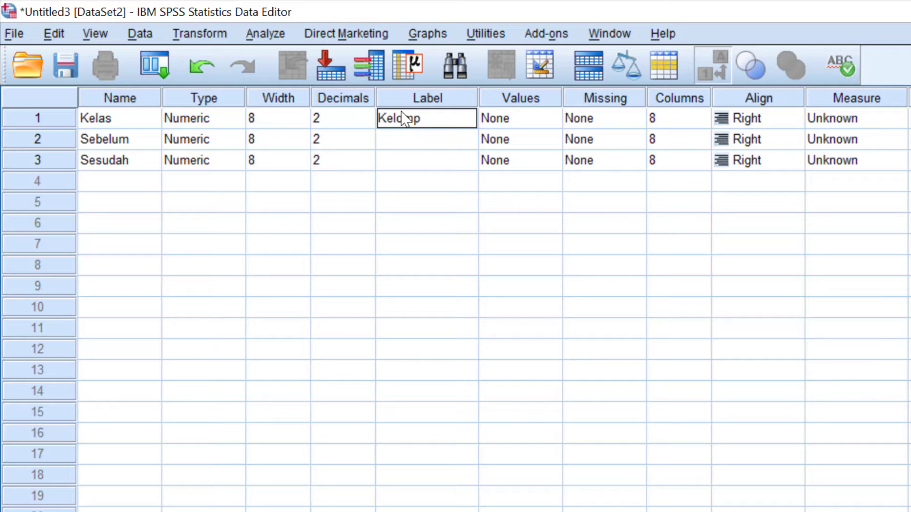
pyautogui.write('ok Kelas')
pyautogui.press('Return')
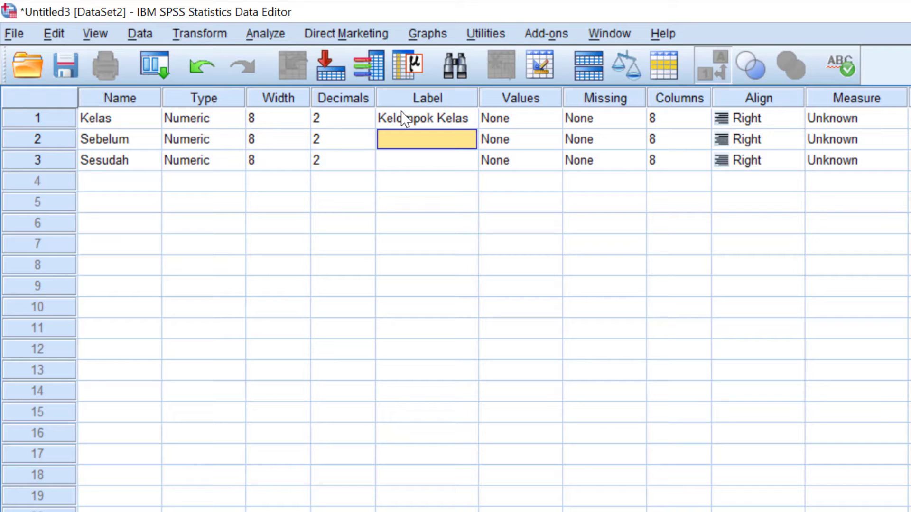
pyautogui.write('Nil')
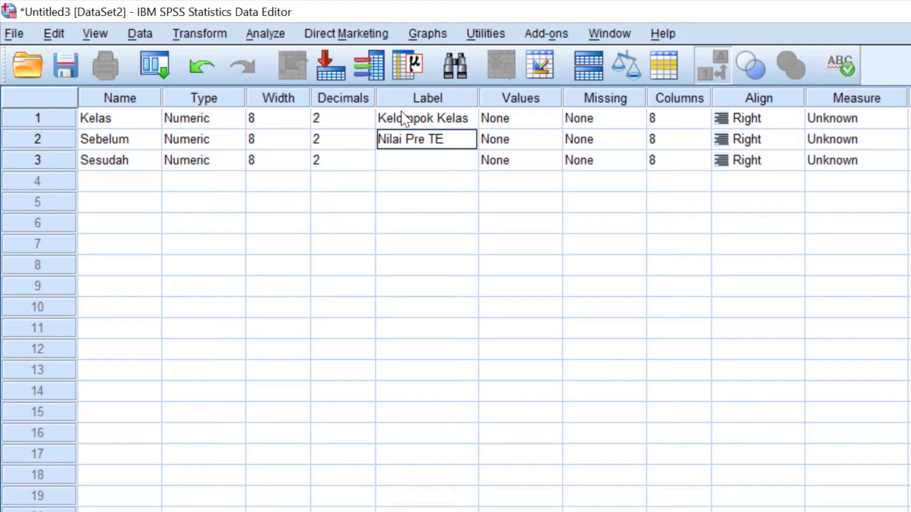
pyautogui.write('ai Pre Test')
pyautogui.press('Return')
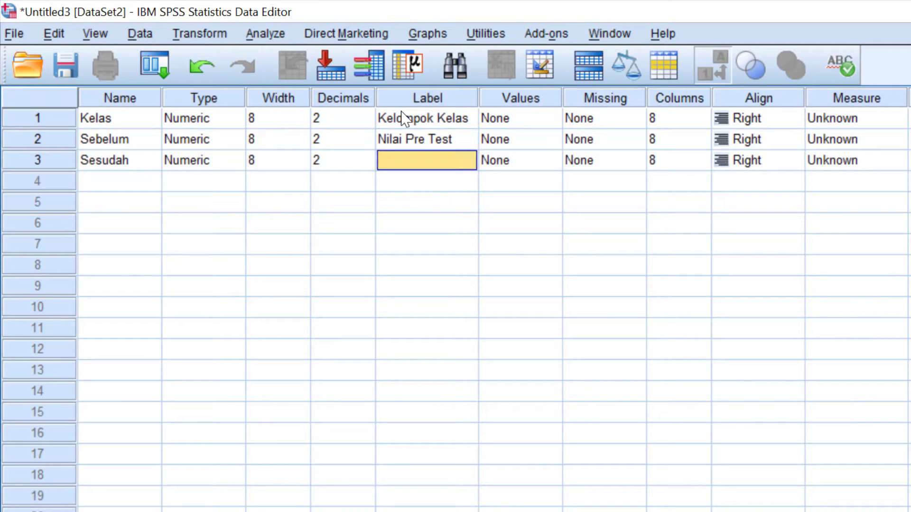
pyautogui.write('Nilai Pos Test')
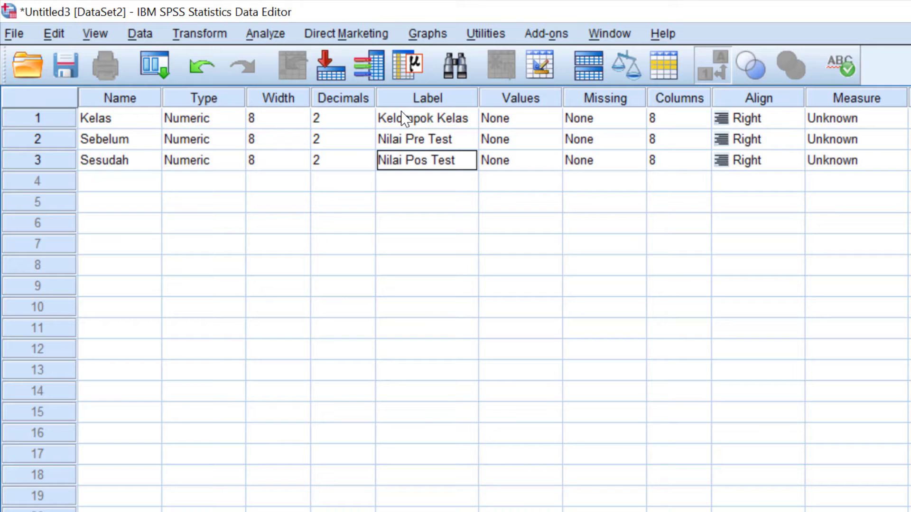
# Set the decimals of Kelas, Sebelum and Sesudah to 0.
pyautogui.click(362, 119)
pyautogui.click(367, 123)
pyautogui.click(367, 123)
pyautogui.click(368, 141)
pyautogui.click(362, 164)
pyautogui.click(369, 144)
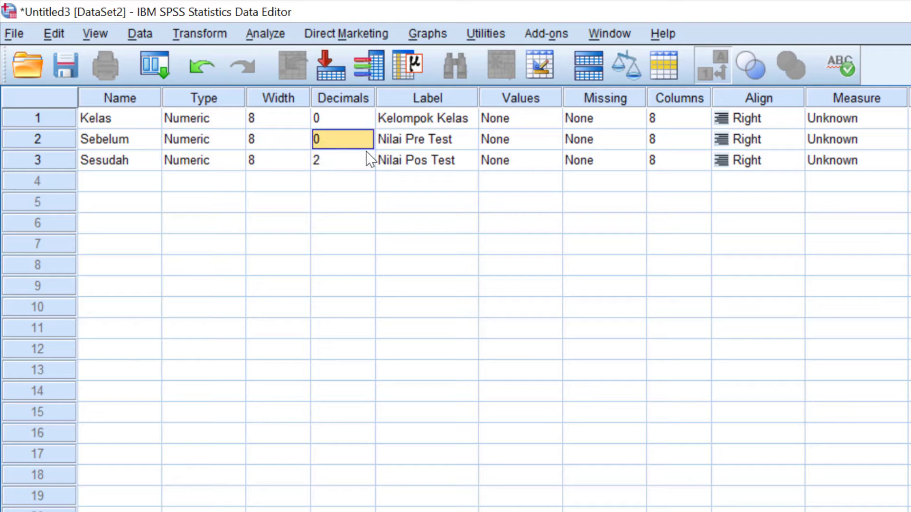
pyautogui.click(365, 170)
# Add a value label to the Kelas variable with value 1 meaning Kelas Kontrol.
pyautogui.click(553, 126)
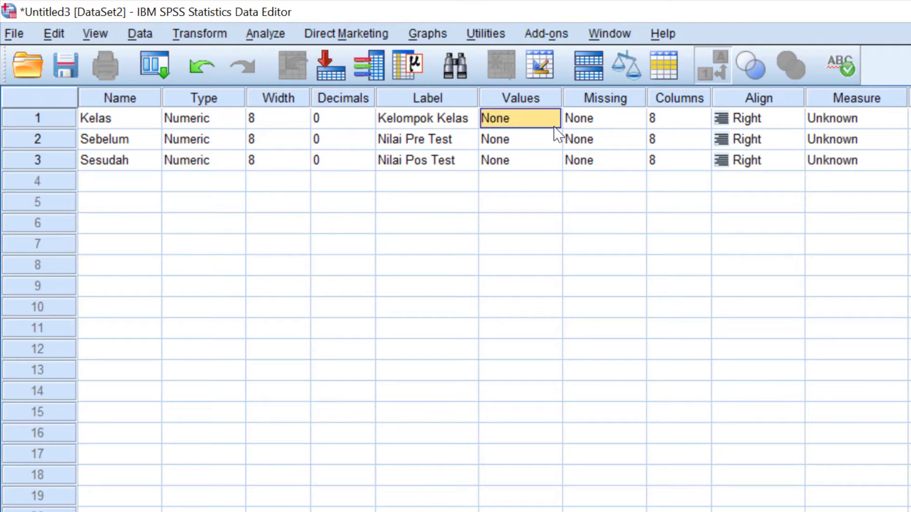
pyautogui.click(555, 124)
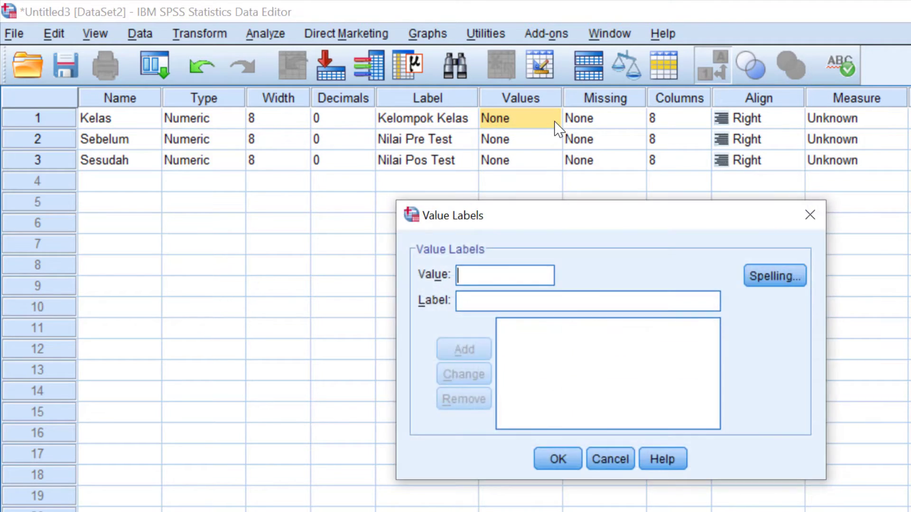
pyautogui.click(523, 302)
pyautogui.write('Kelas Kontrol')
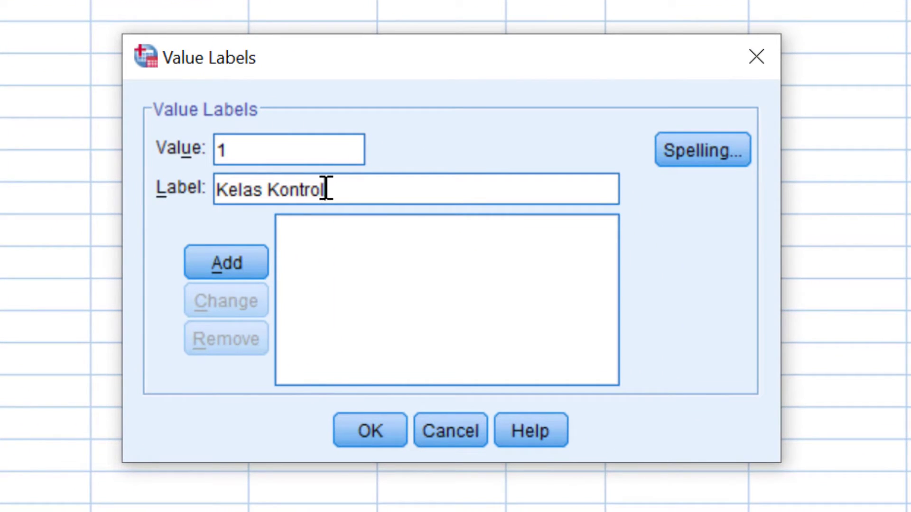
pyautogui.click(247, 264)
# Add the value label 2 for Kelas Eksperimen and apply the value labels to Kelas.
pyautogui.write('2')
pyautogui.click(270, 195)
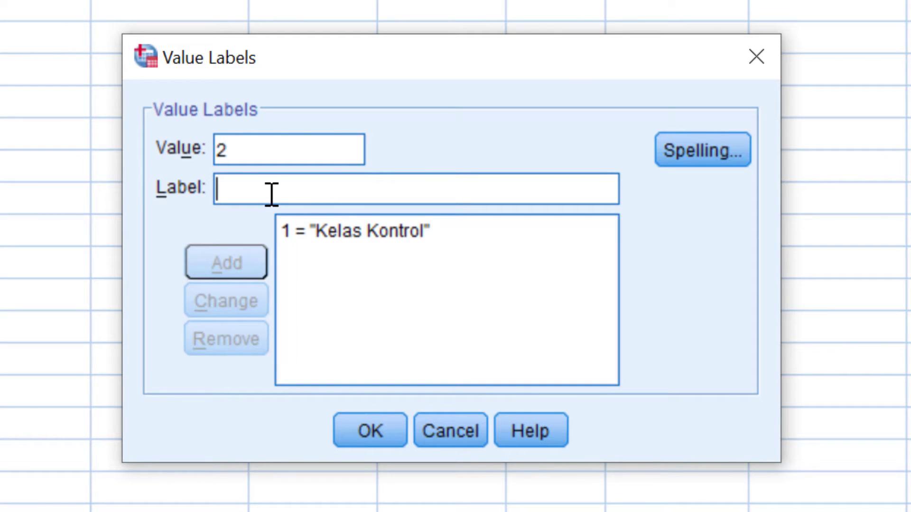
pyautogui.write('Kelas Eksp')
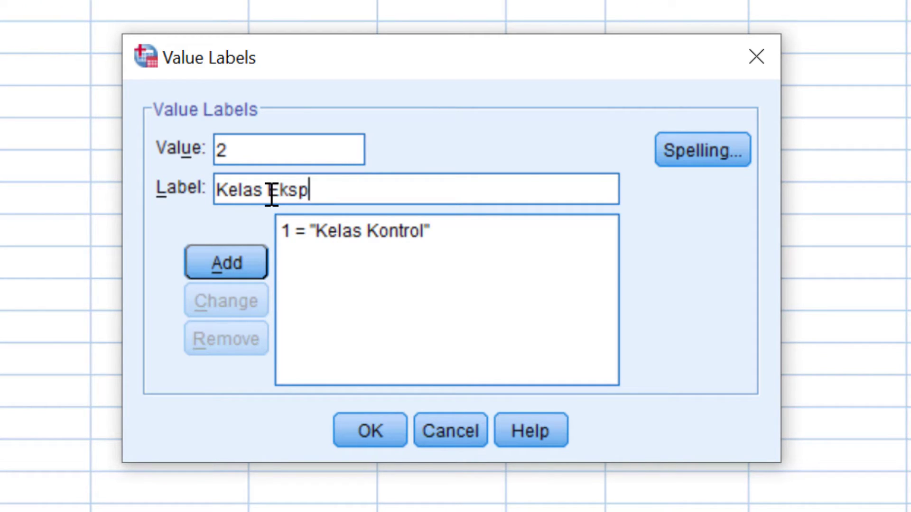
pyautogui.write('erimen')
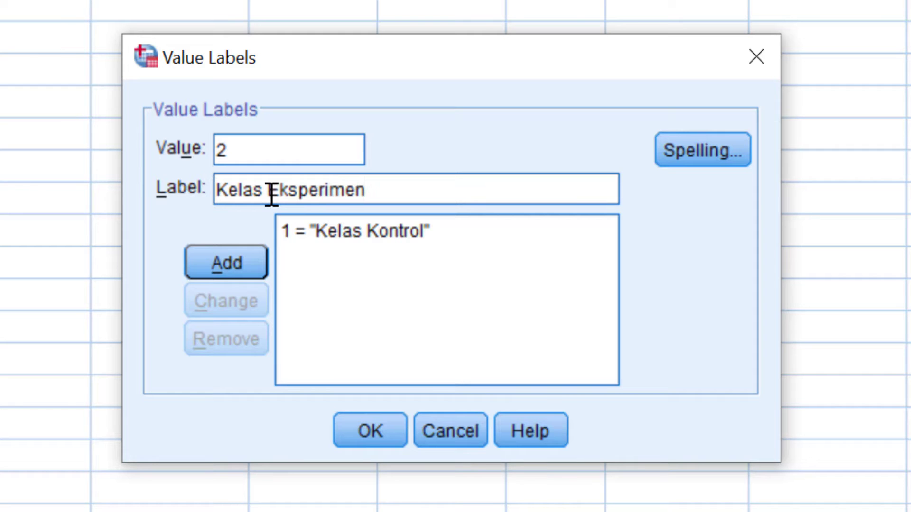
pyautogui.click(226, 266)
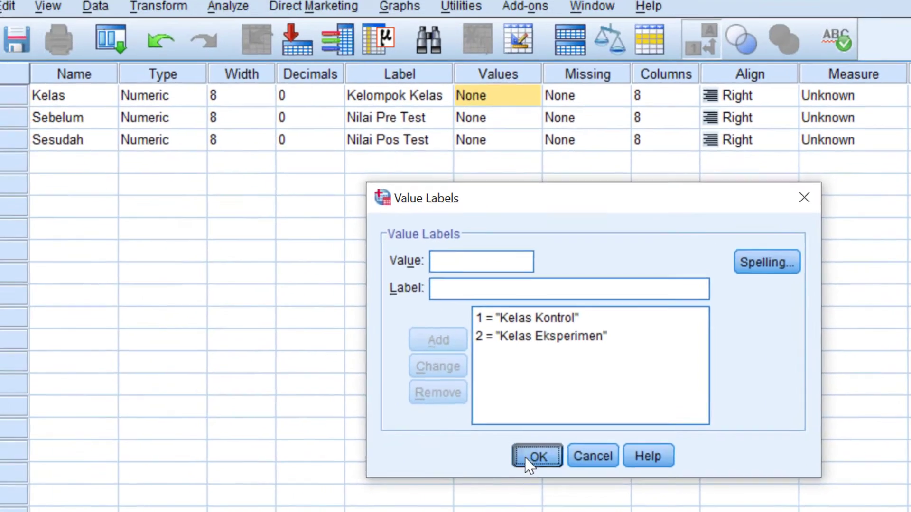
pyautogui.click(531, 457)
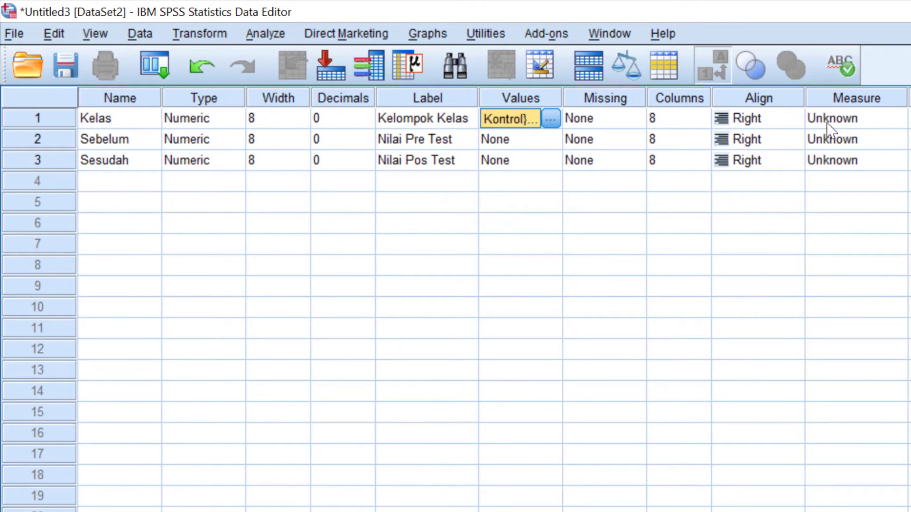
# Set the measurement level of Kelas to Nominal, and of Sebelum and Sesudah to Scale.
pyautogui.click(868, 124)
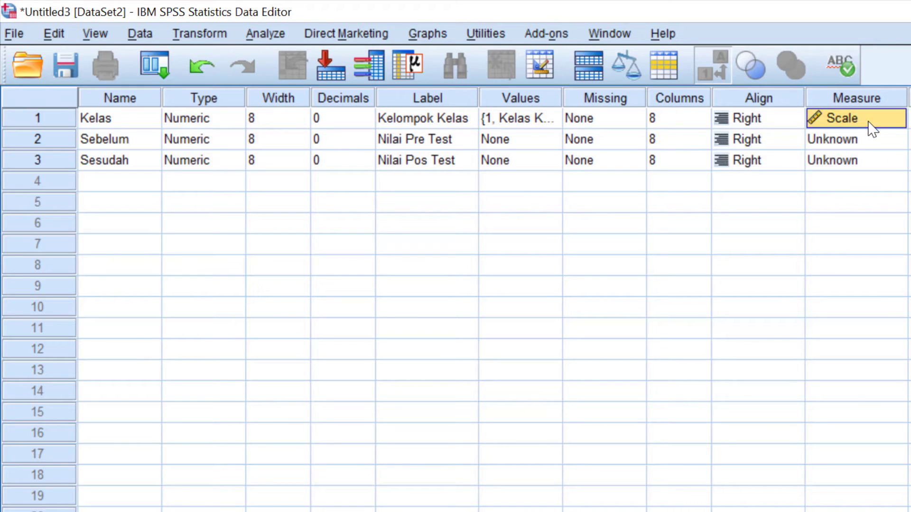
pyautogui.click(898, 122)
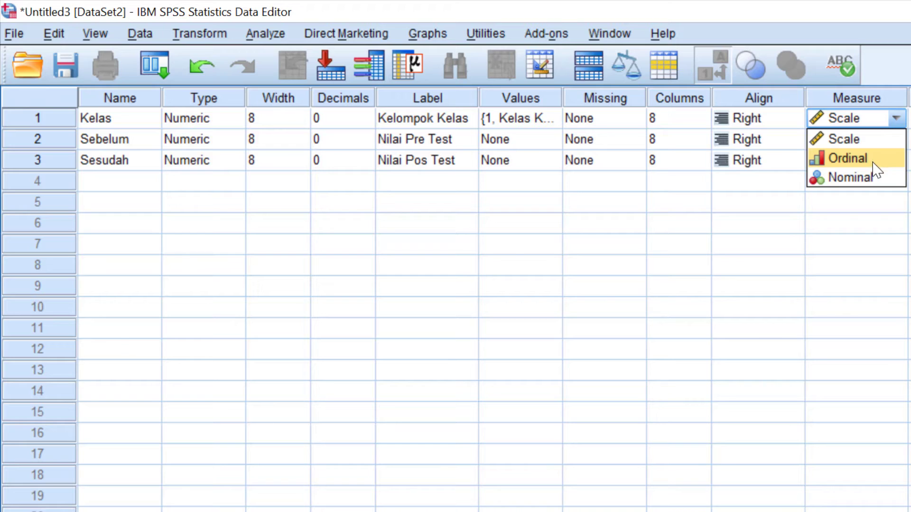
pyautogui.click(876, 178)
pyautogui.click(893, 145)
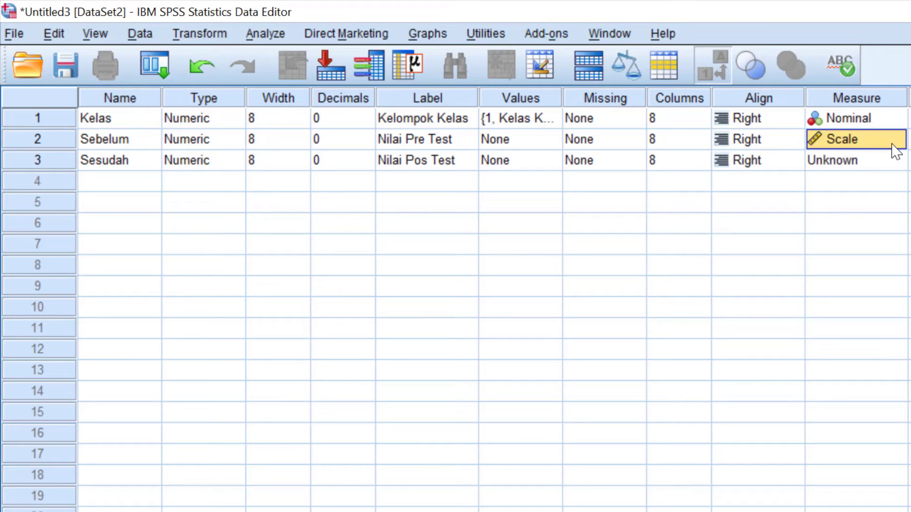
pyautogui.click(885, 164)
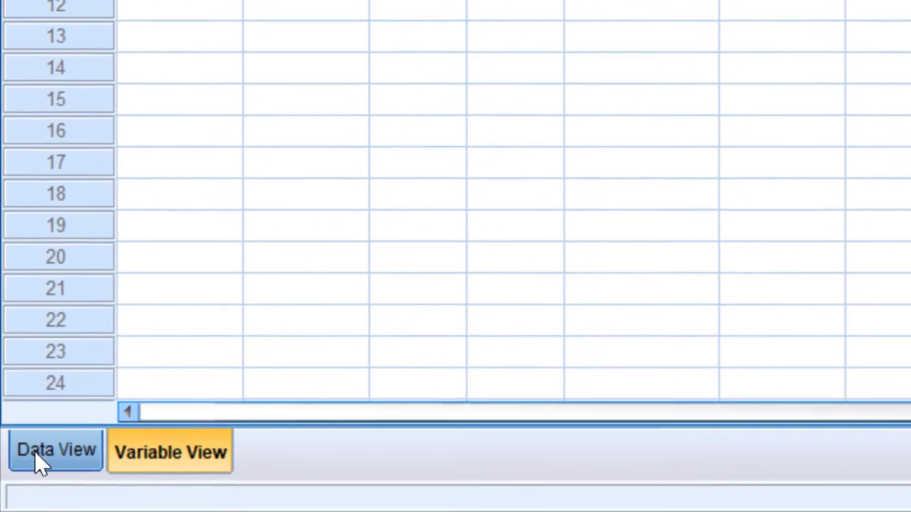
# Show the data grid, and in Excel copy the class and score range A4:C51 from the Uji Normalitas sheet.
pyautogui.click(36, 458)
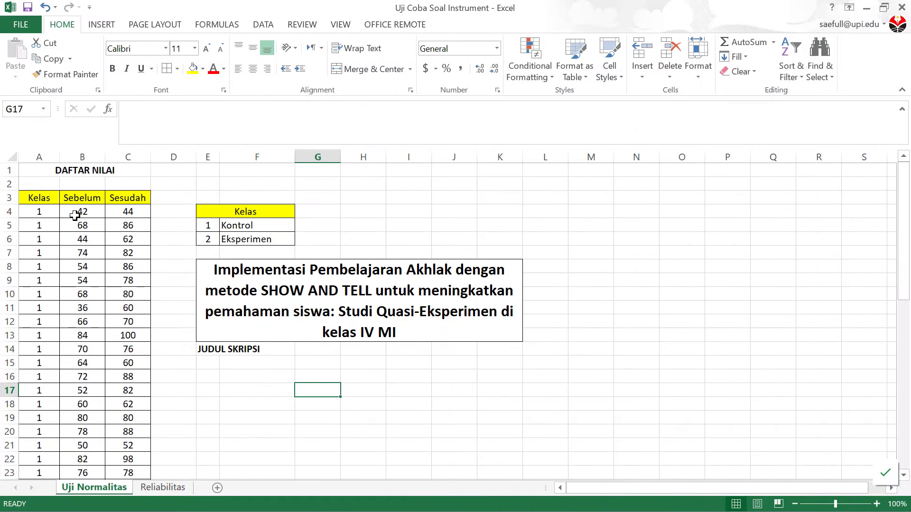
pyautogui.click(48, 214)
pyautogui.scroll(-12, 96, 283)
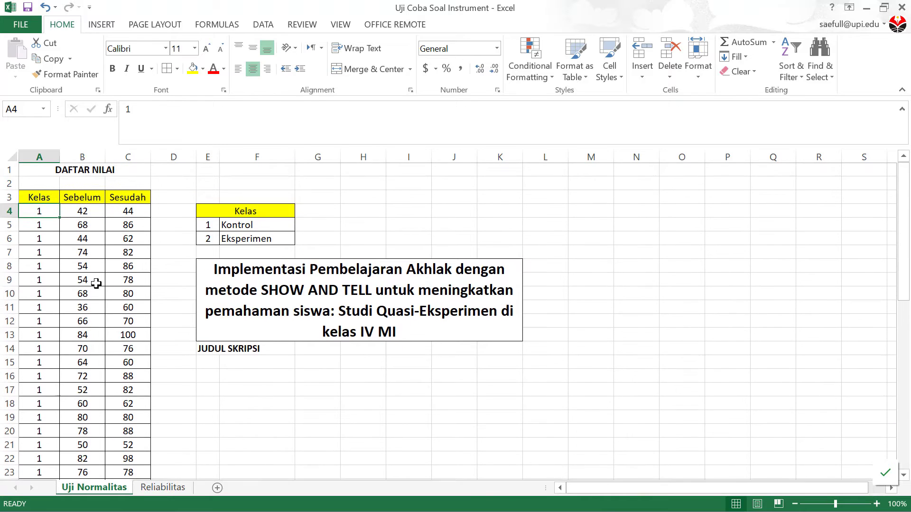
pyautogui.scroll(-1, 96, 283)
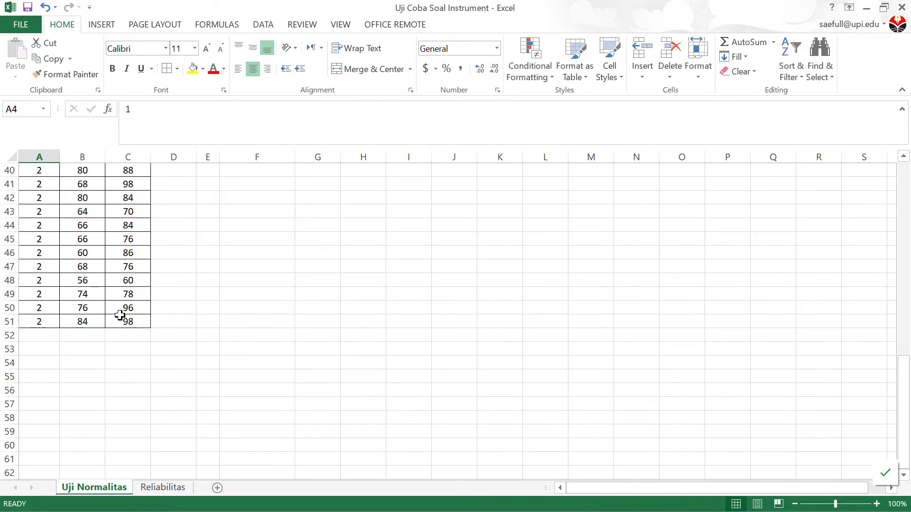
pyautogui.keyDown('shift'); pyautogui.click(127, 319); pyautogui.keyUp('shift')
pyautogui.scroll(10, 337, 343)
pyautogui.scroll(3, 339, 342)
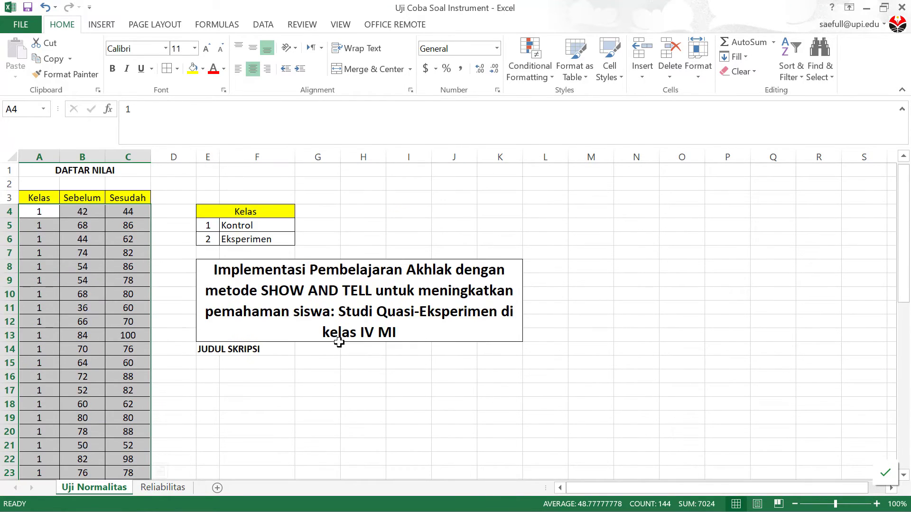
pyautogui.hotkey('ctrl', 'c')
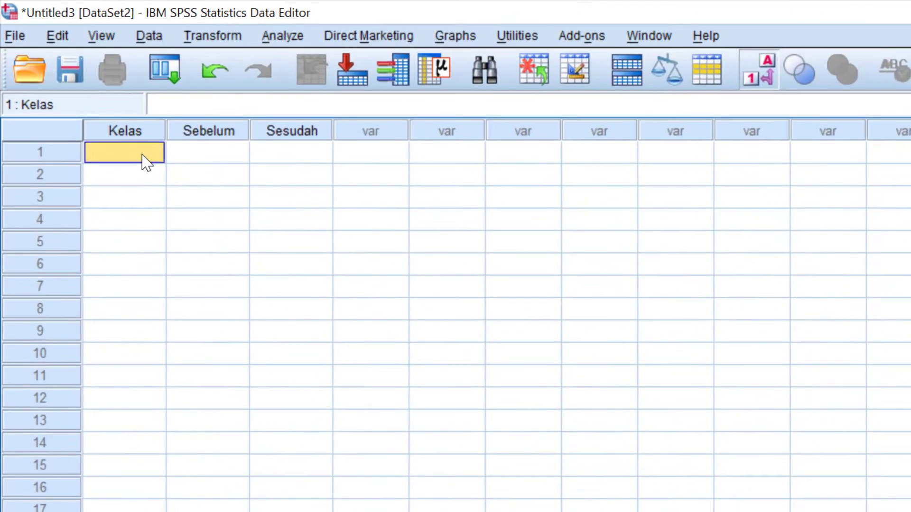
# Switch to SPSS, paste the copied data starting at the first Kelas cell, and widen the Kelas column to fit its labels.
pyautogui.rightClick(99, 108)
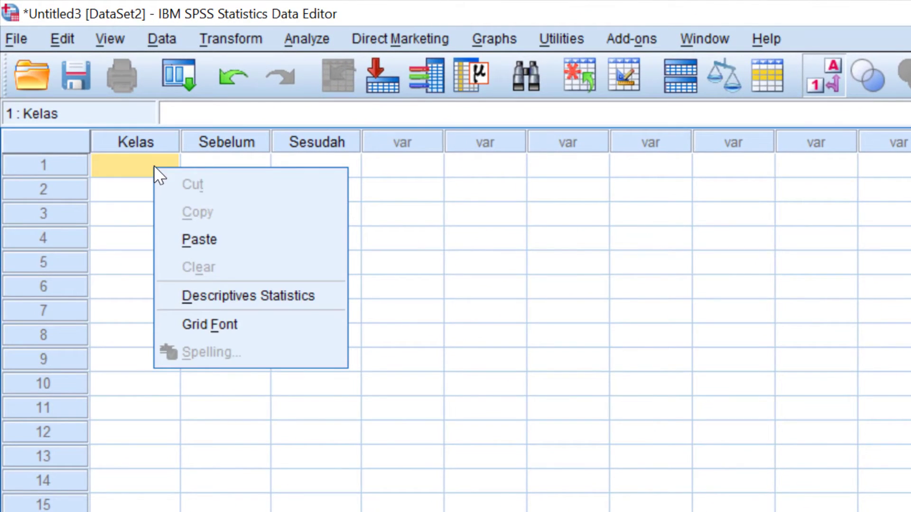
pyautogui.click(203, 237)
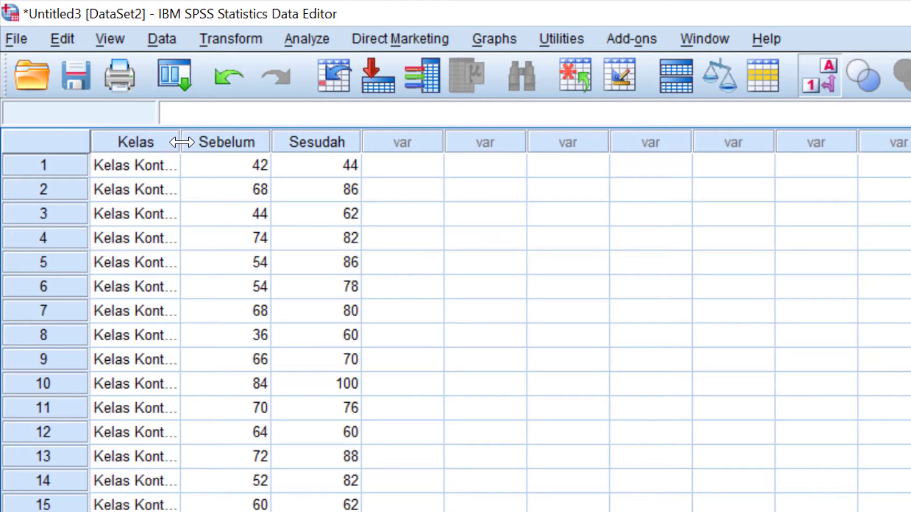
pyautogui.moveTo(181, 145); pyautogui.dragTo(201, 148)
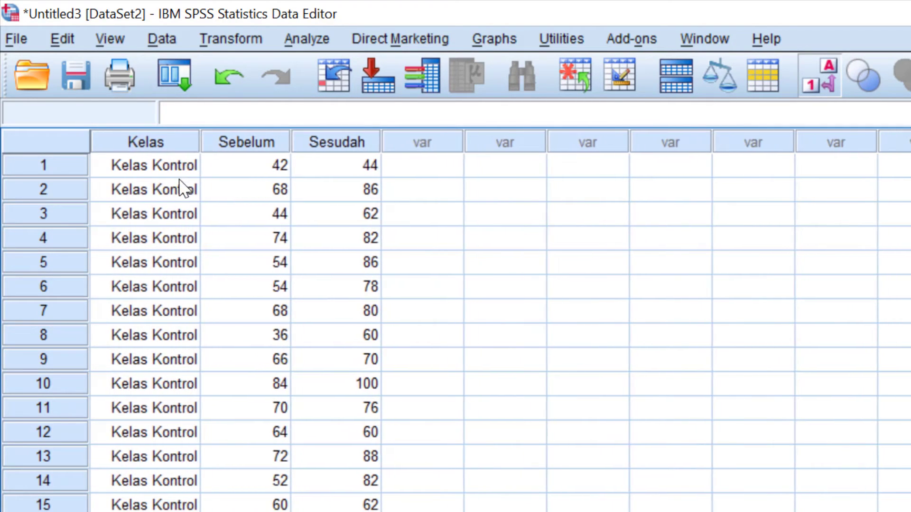
pyautogui.click(177, 171)
pyautogui.click(149, 242)
pyautogui.click(147, 287)
pyautogui.click(155, 214)
pyautogui.click(185, 165)
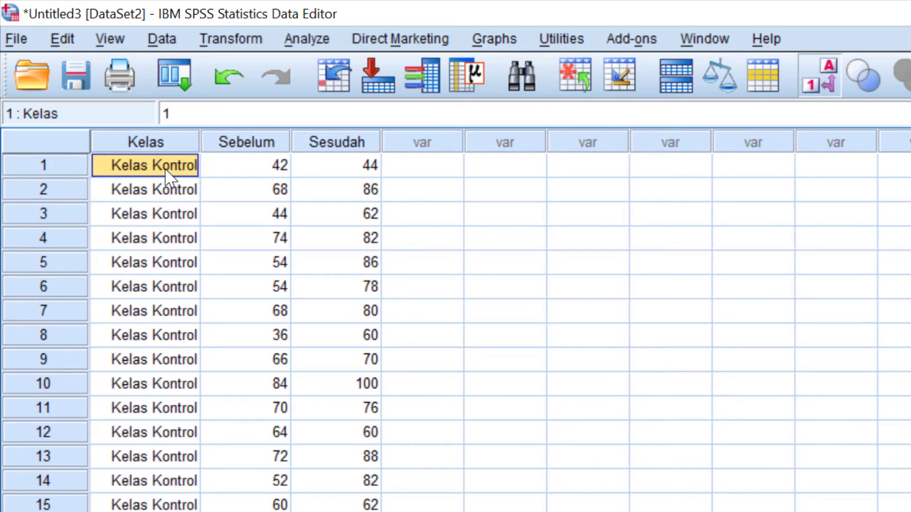
# Turn off the display of value labels so the Kelas column shows its numeric codes.
pyautogui.click(174, 38)
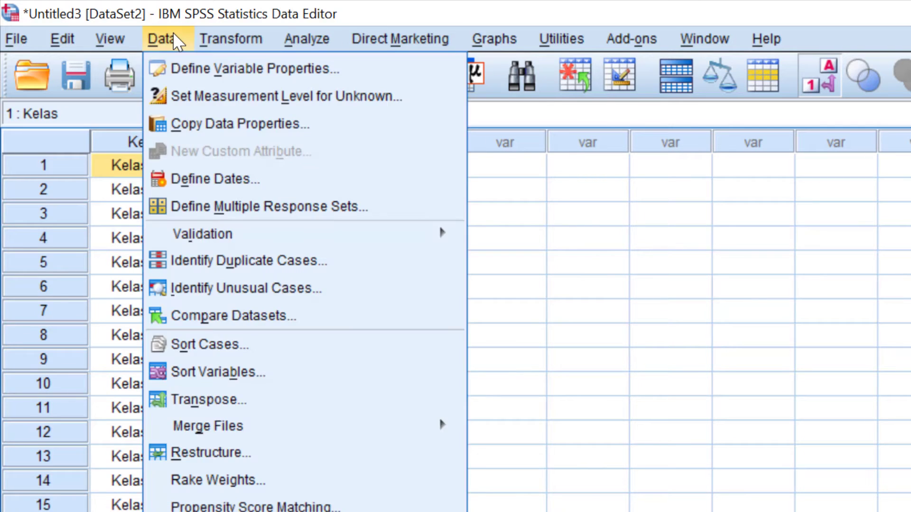
pyautogui.press('Right')
pyautogui.moveTo(123, 36)
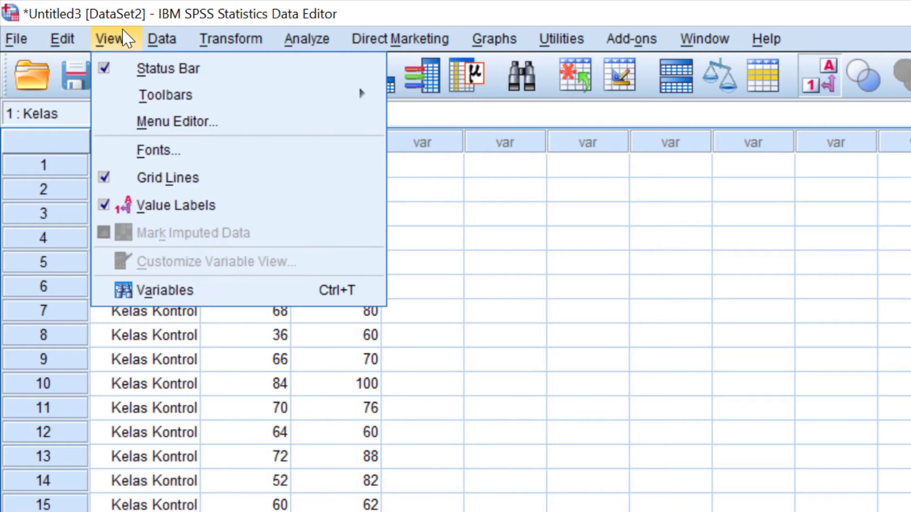
pyautogui.click(166, 207)
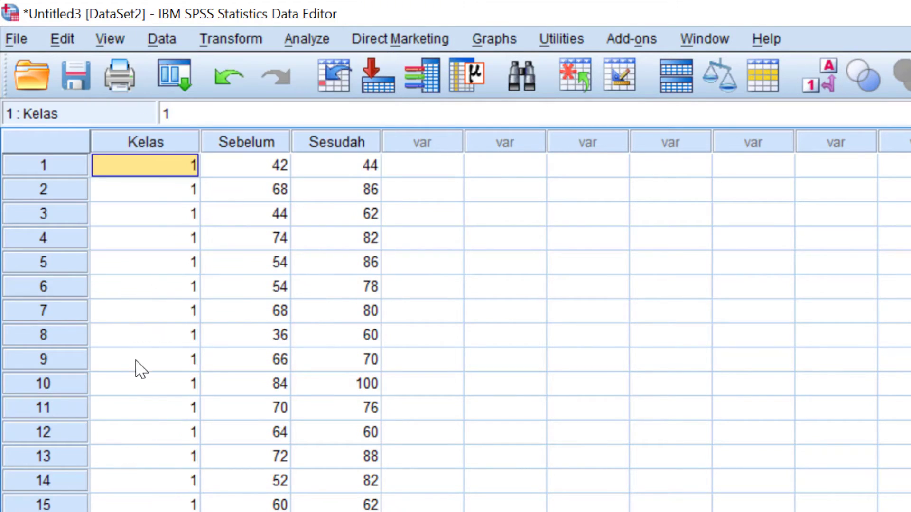
# Narrow the Kelas column and select the whole Sesudah column.
pyautogui.moveTo(197, 141); pyautogui.dragTo(150, 141)
pyautogui.scroll(-2, 199, 347)
pyautogui.scroll(2, 195, 338)
pyautogui.click(372, 189)
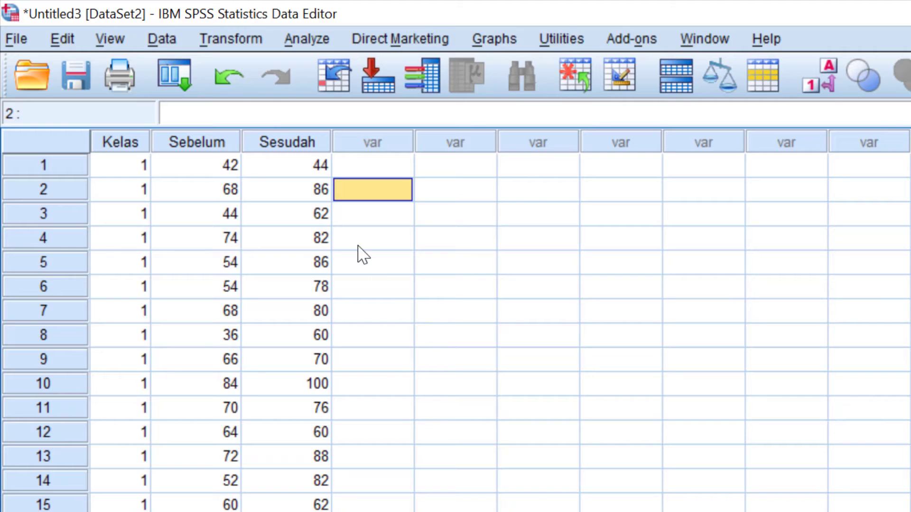
pyautogui.click(291, 135)
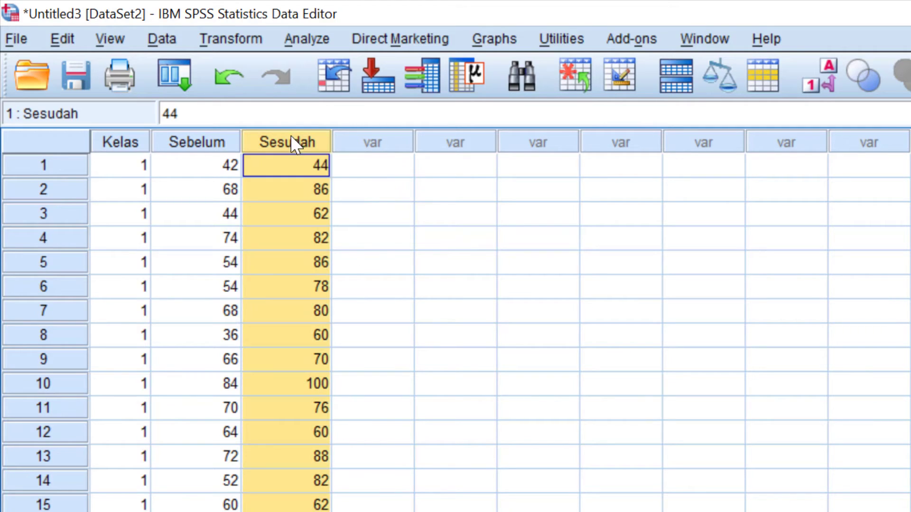
# Set up an Explore analysis with Nilai Pos Test as the dependent variable and Kelompok Kelas as the factor.
pyautogui.click(320, 237)
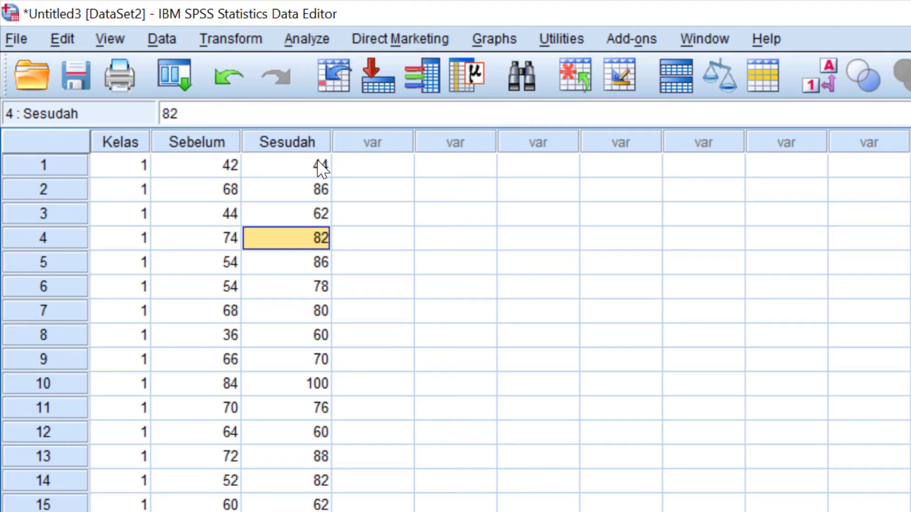
pyautogui.click(308, 140)
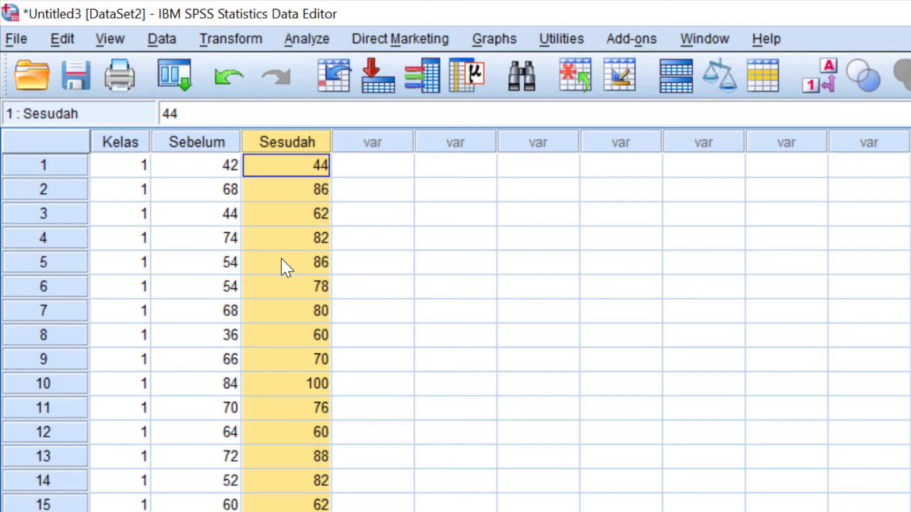
pyautogui.click(306, 40)
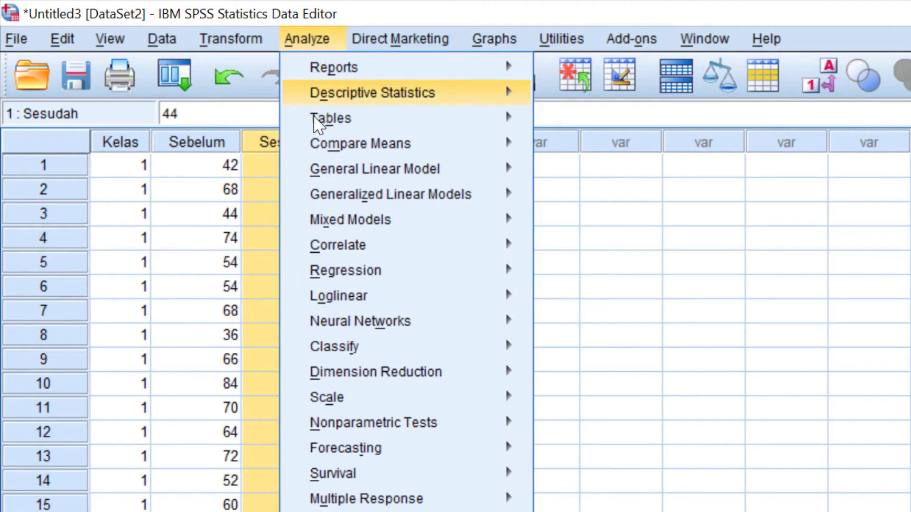
pyautogui.moveTo(404, 95)
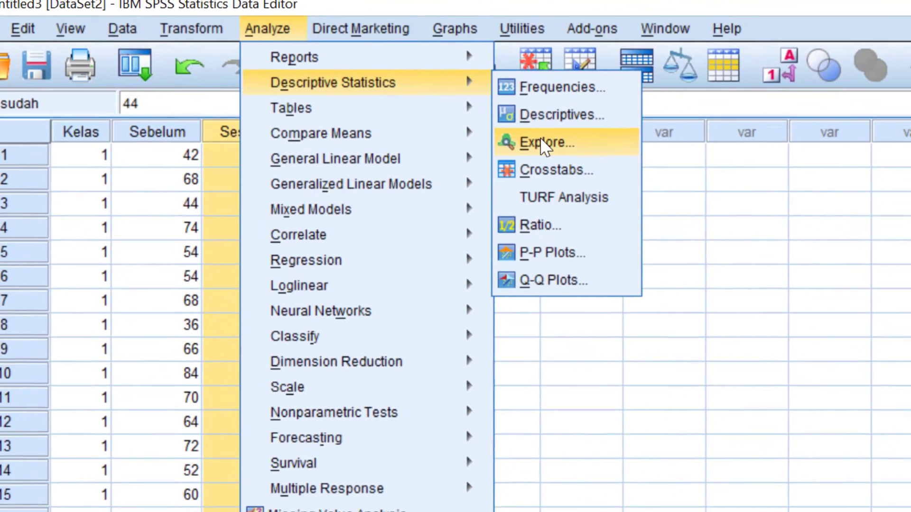
pyautogui.click(587, 153)
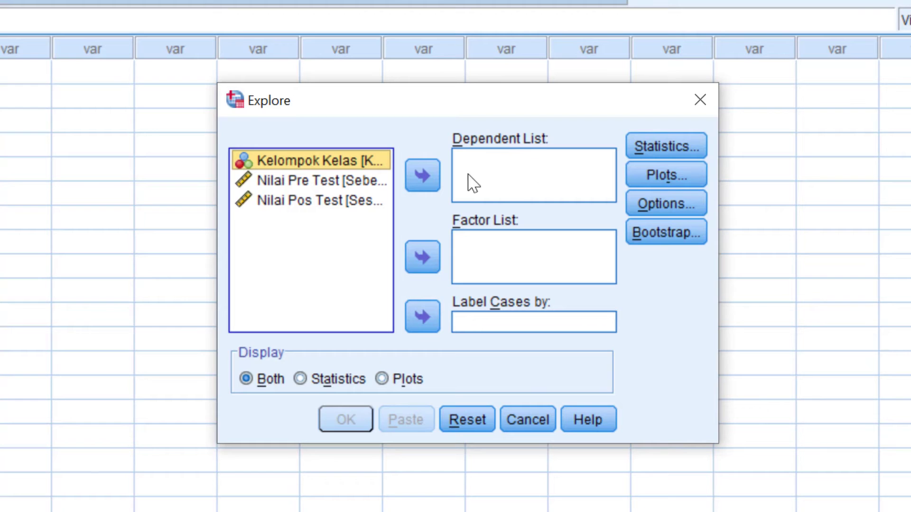
pyautogui.click(318, 203)
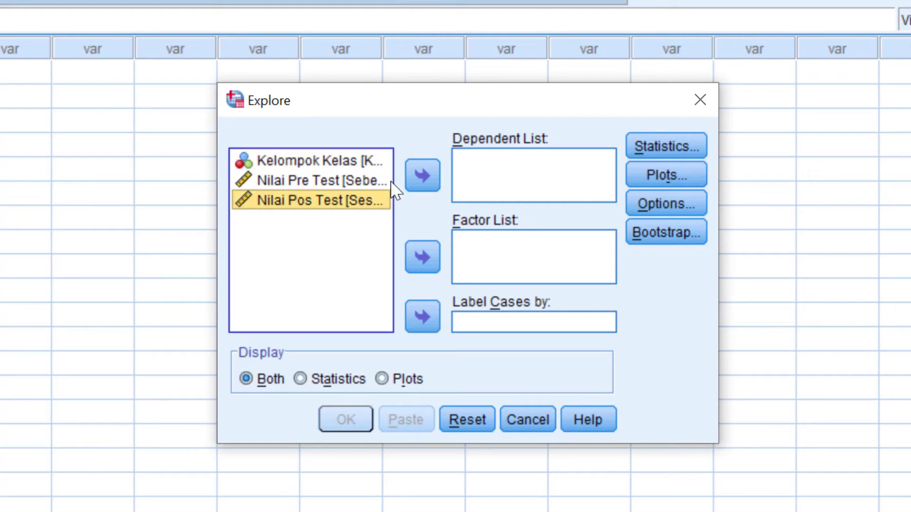
pyautogui.click(422, 174)
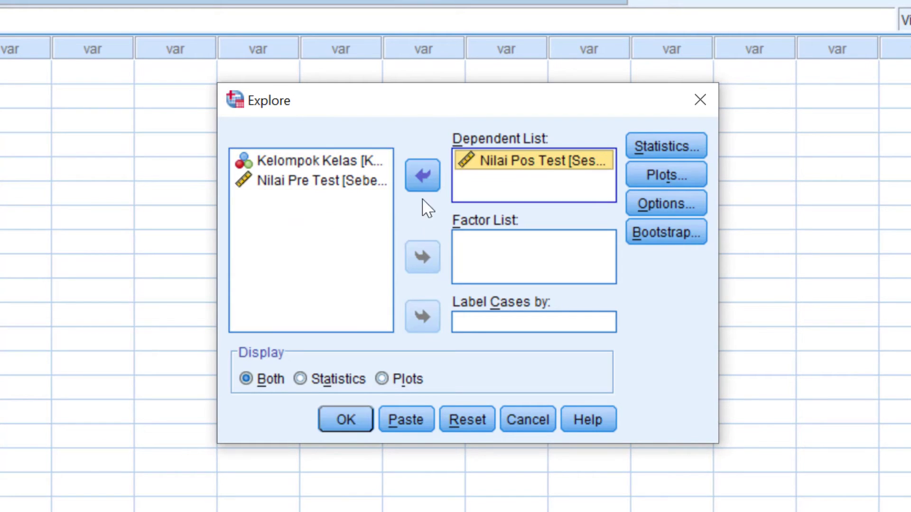
pyautogui.click(327, 160)
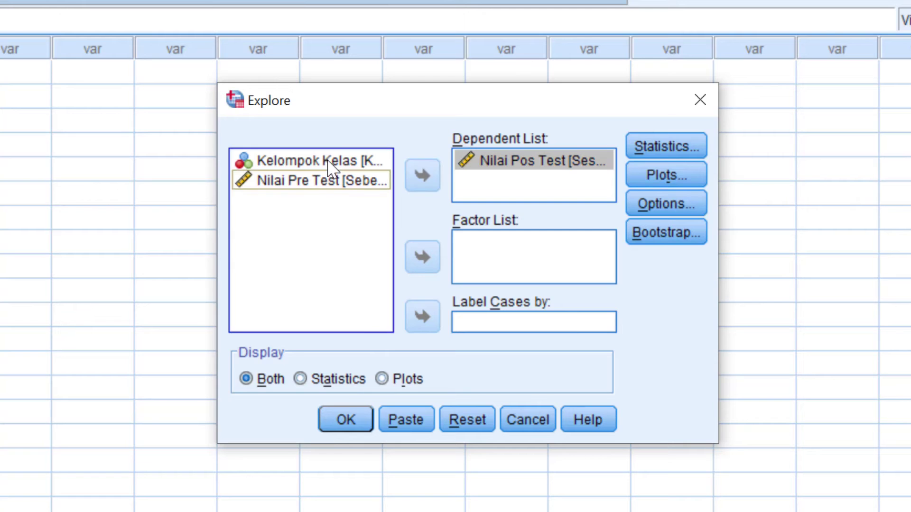
pyautogui.click(328, 160)
pyautogui.click(422, 256)
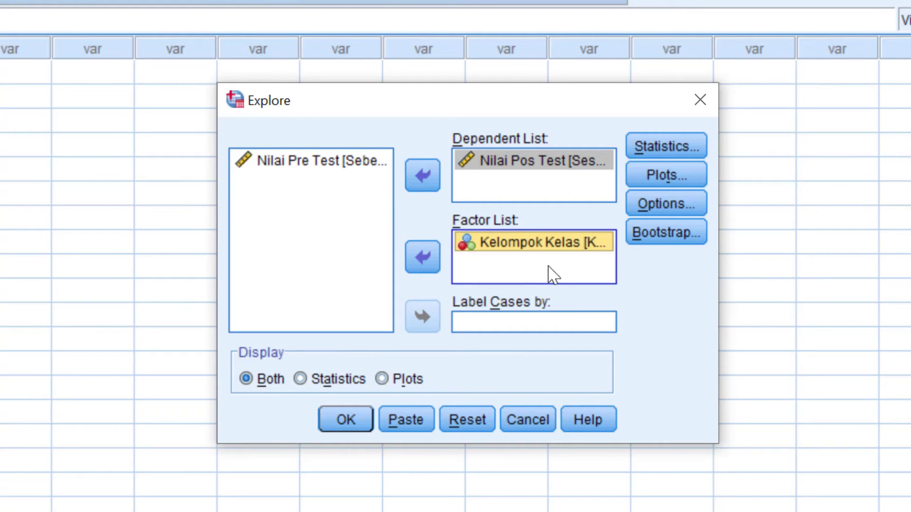
# Enable normality plots with tests for the Explore analysis and run it.
pyautogui.click(671, 172)
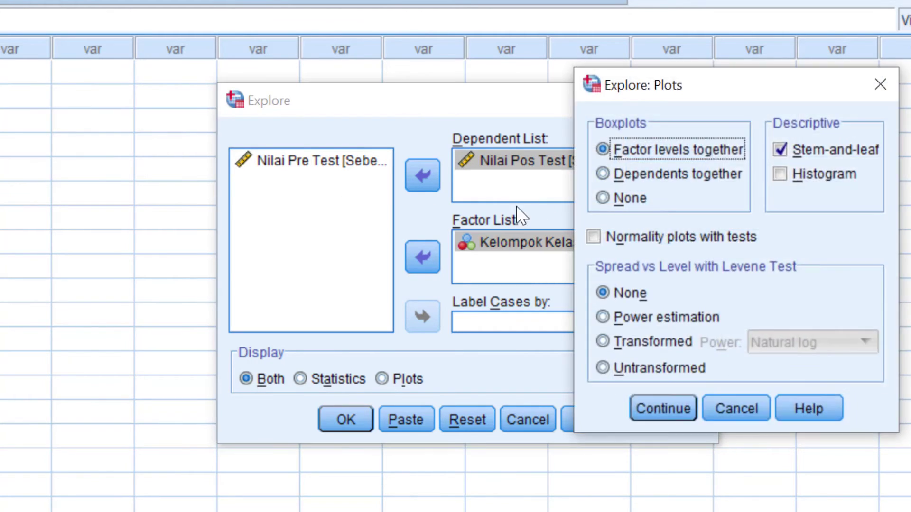
pyautogui.click(614, 236)
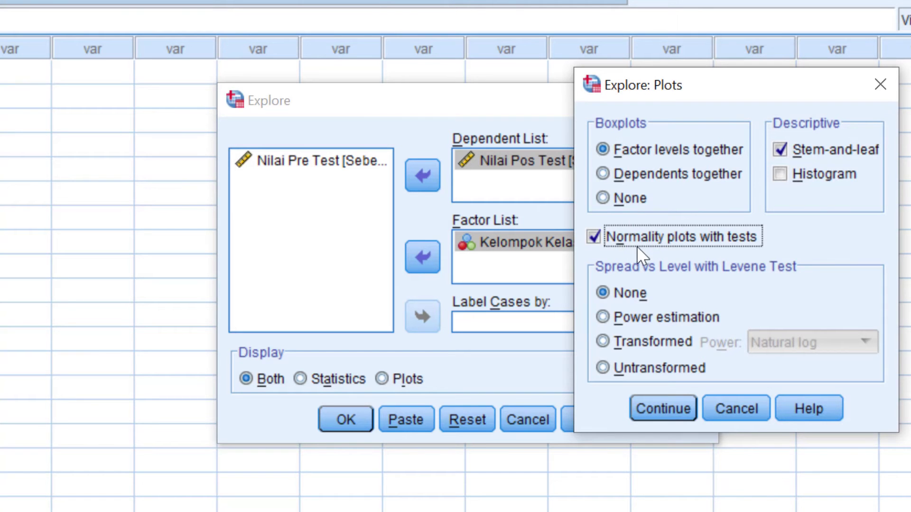
pyautogui.click(652, 413)
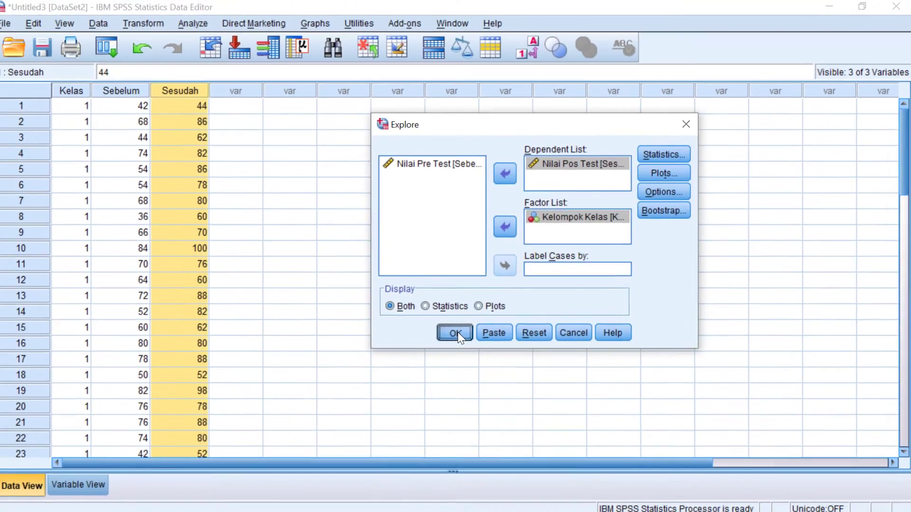
pyautogui.click(346, 419)
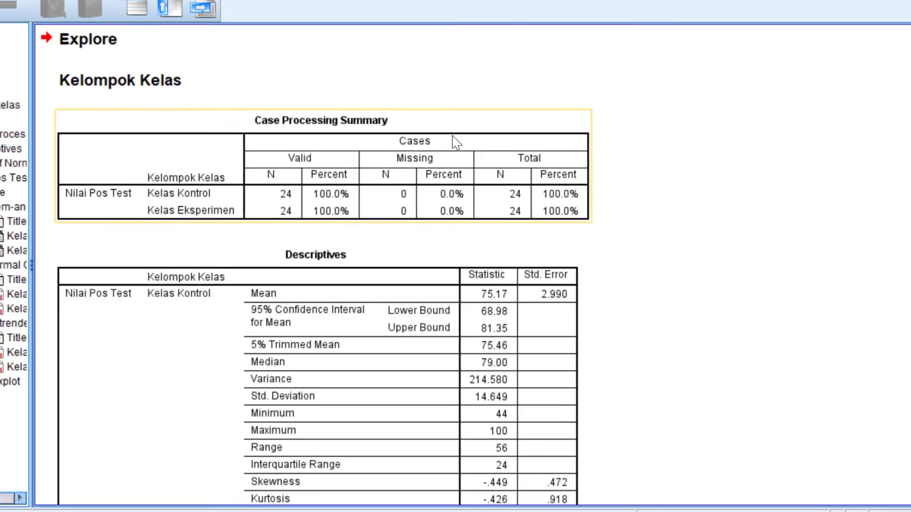
# Examine the Case Processing Summary, Descriptives and Tests of Normality tables for Nilai Pos Test in both classes.
pyautogui.scroll(-5, 339, 228)
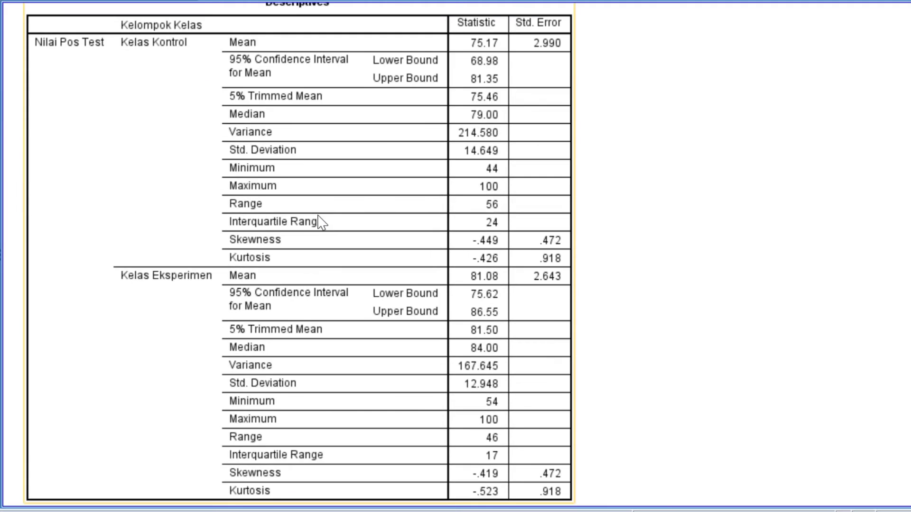
pyautogui.scroll(5, 319, 221)
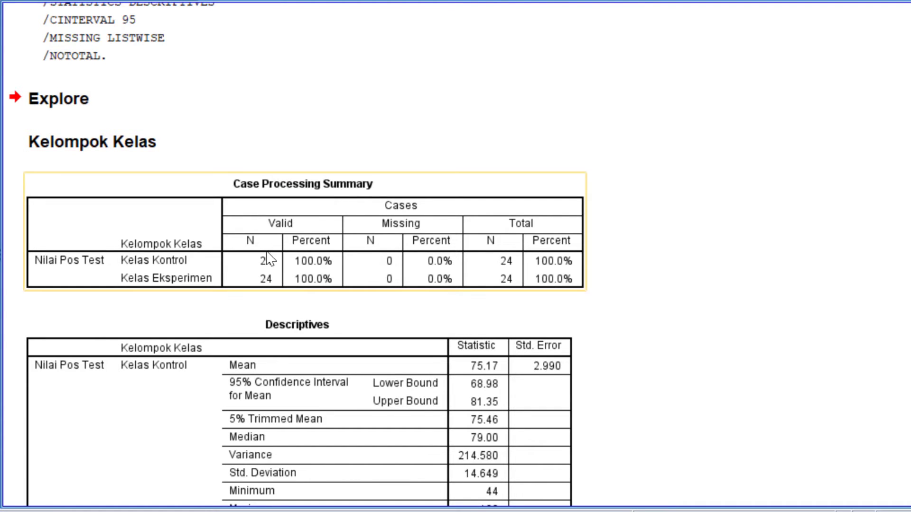
pyautogui.scroll(-3, 285, 288)
pyautogui.scroll(-20, 286, 288)
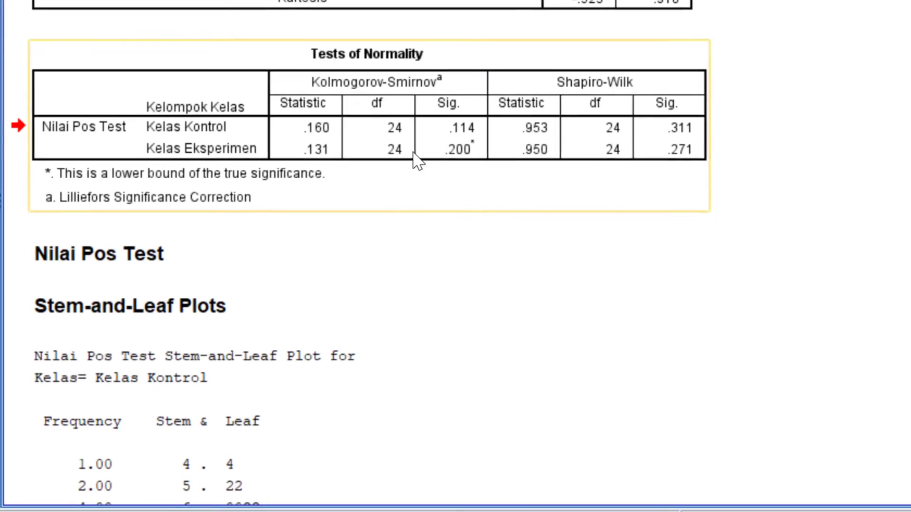